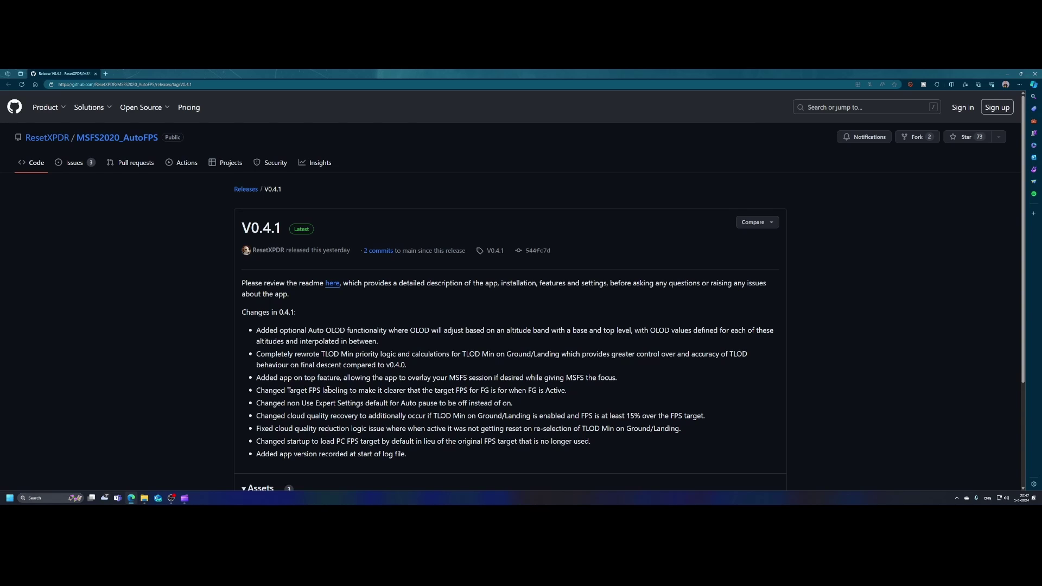
# Launch the downloaded V0.4.1 MSFS_AutoFPS installer from the Downloads folder.
pyautogui.scroll(-3, 331, 322)
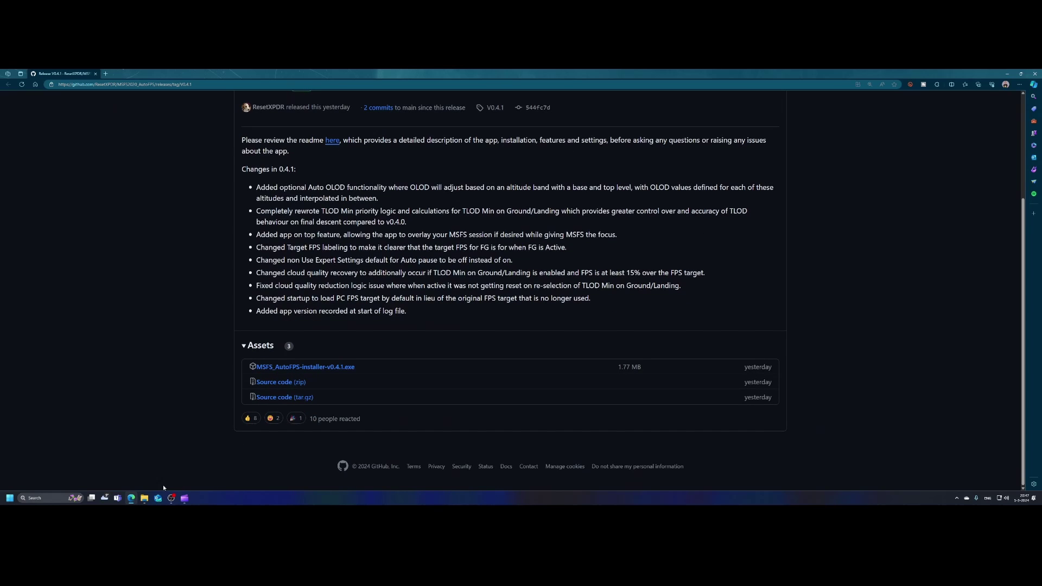
pyautogui.click(144, 497)
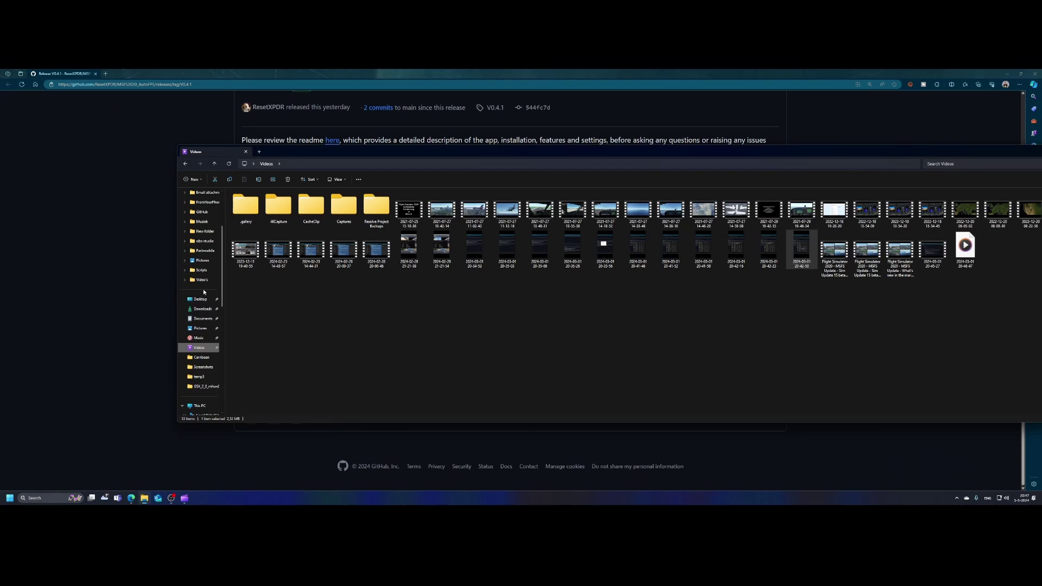
pyautogui.click(200, 308)
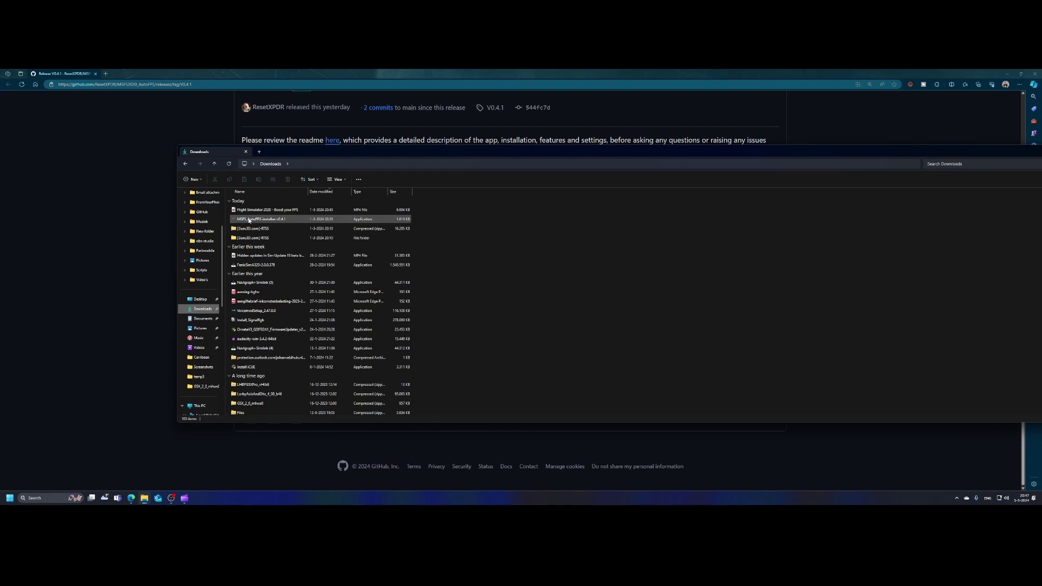
pyautogui.doubleClick(262, 220)
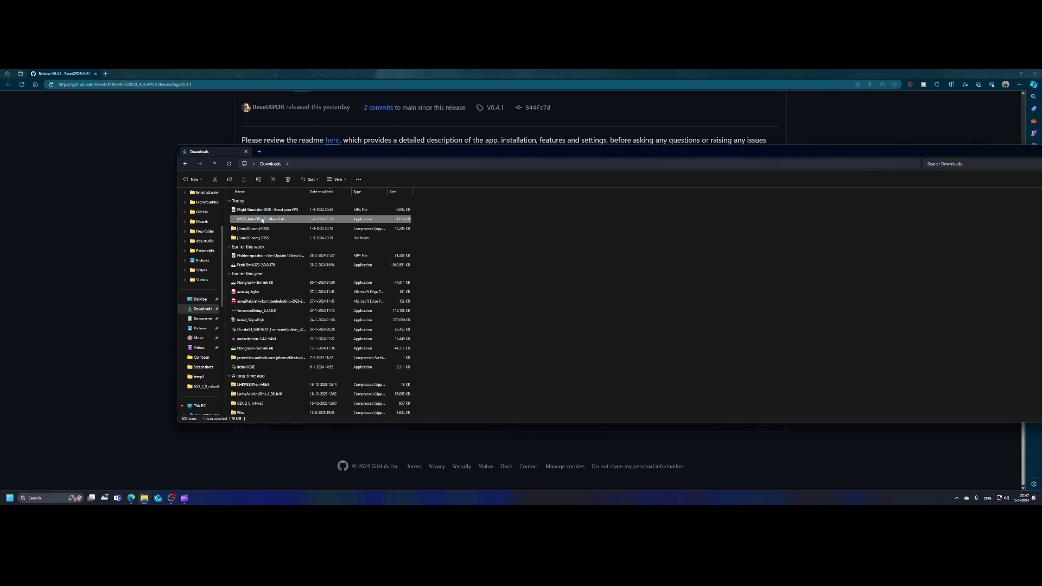
# Center the MSFS2020_AutoFPS 0.4.1 installer window over the Explorer window.
pyautogui.moveTo(142, 160); pyautogui.dragTo(473, 251)
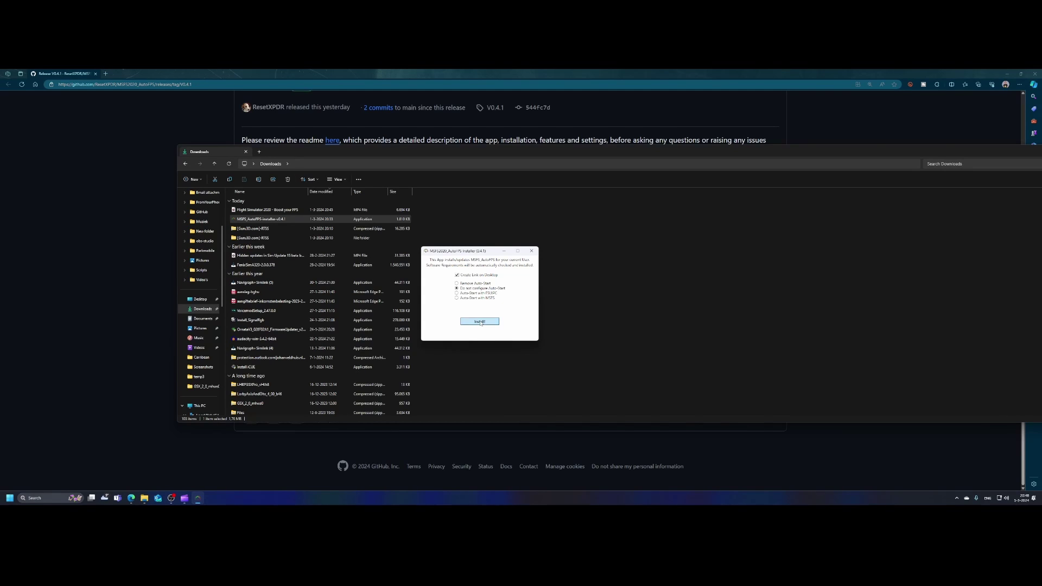
# Install AutoFPS 0.4.1, then close the installer after 'Finished successfully' appears.
pyautogui.click(480, 322)
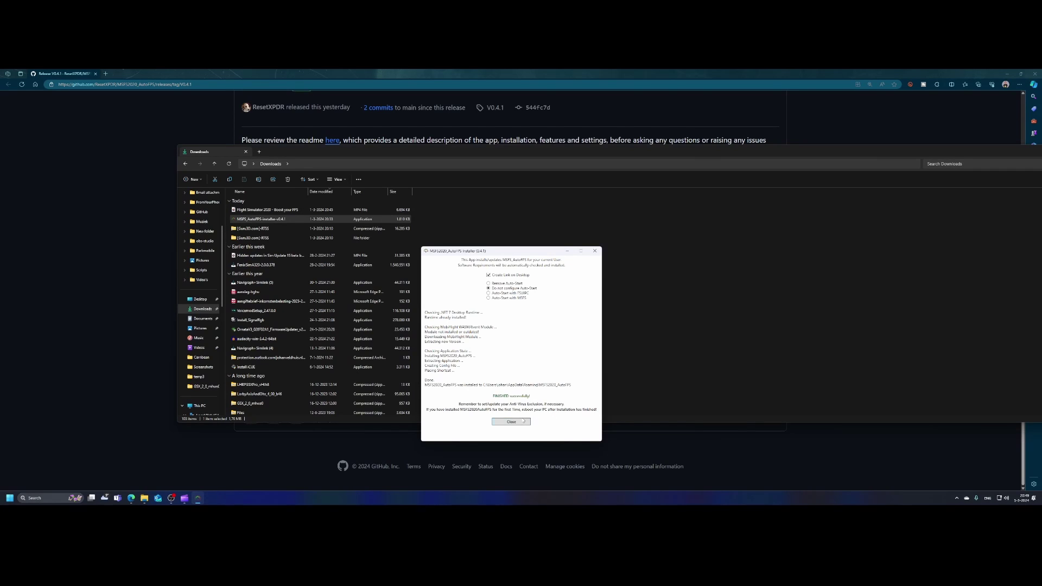
pyautogui.click(513, 423)
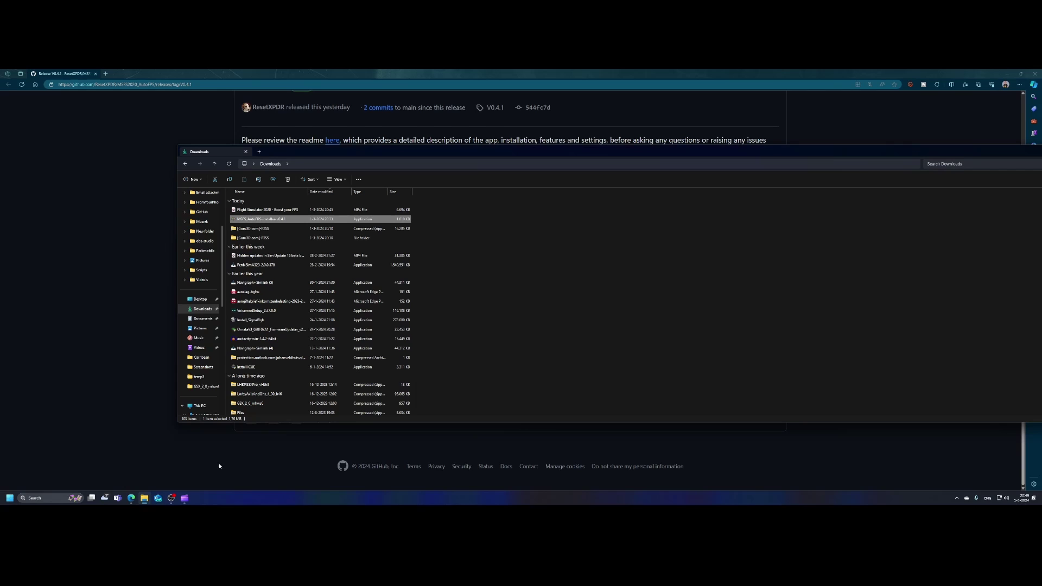
# Browse the Start menu's All apps list, then search for 'fps'.
pyautogui.click(10, 499)
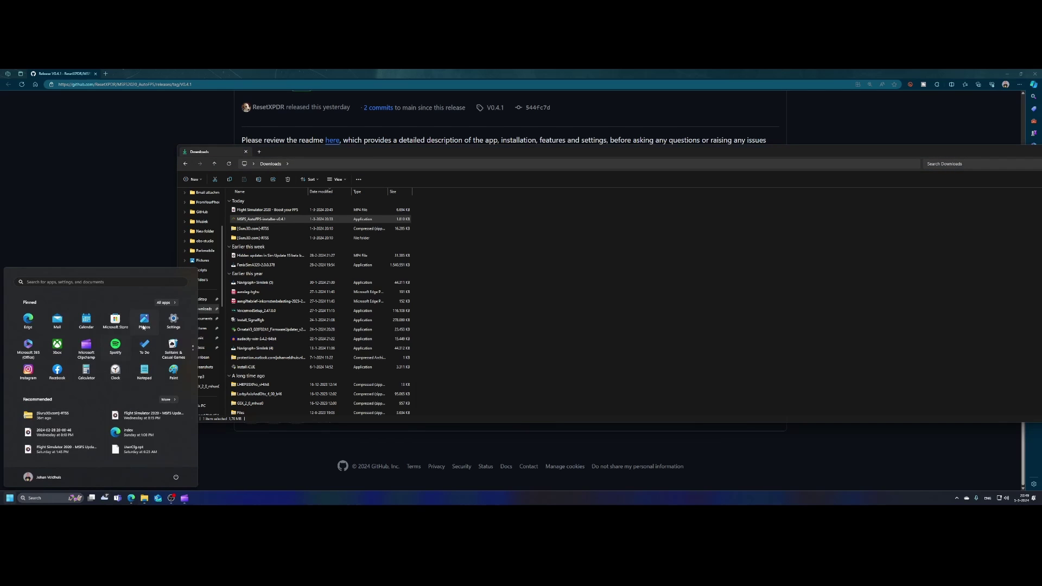
pyautogui.click(162, 304)
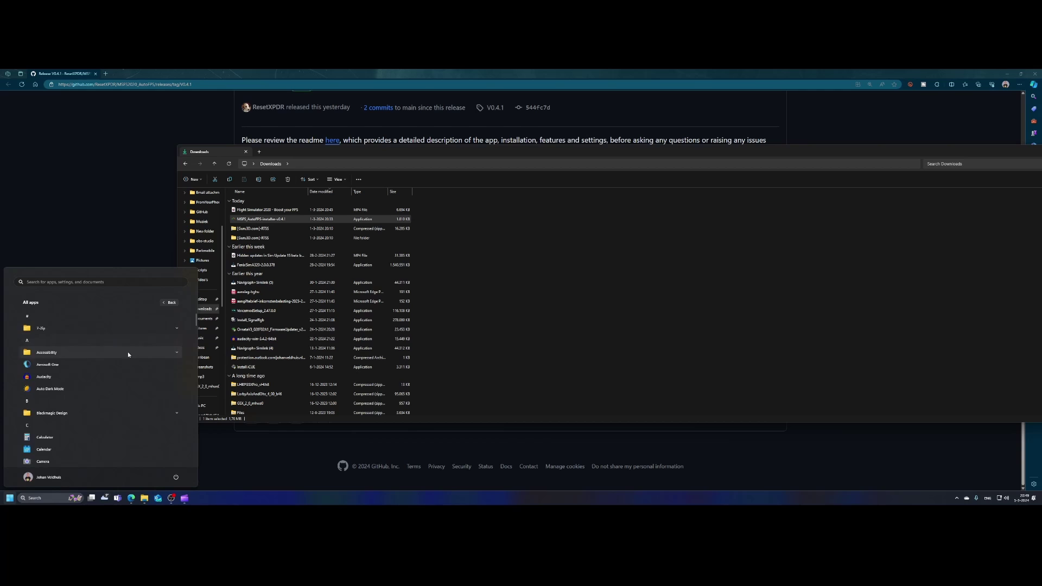
pyautogui.scroll(-1, 128, 401)
pyautogui.scroll(-3, 129, 410)
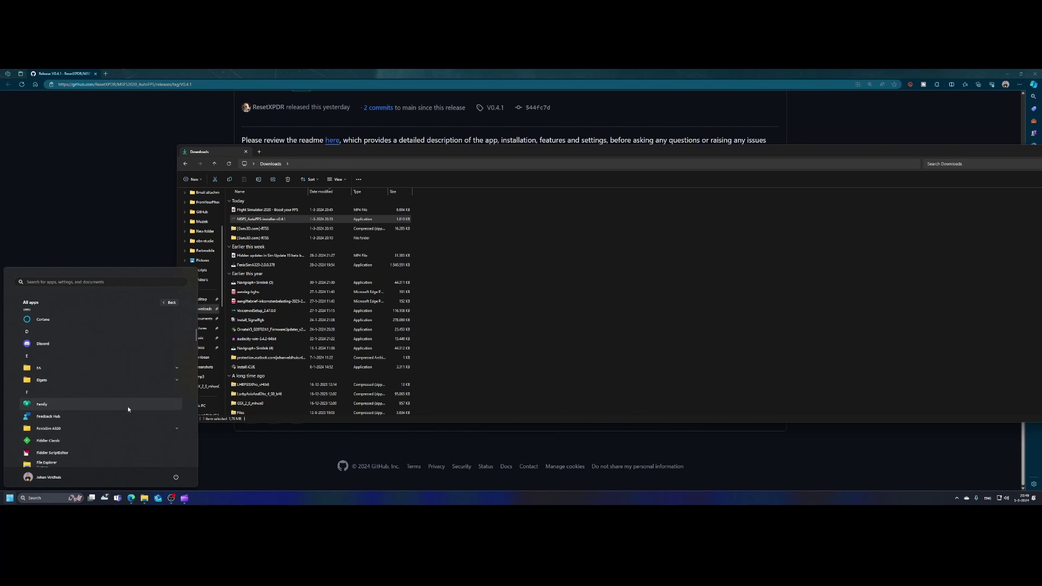
pyautogui.scroll(-2, 128, 409)
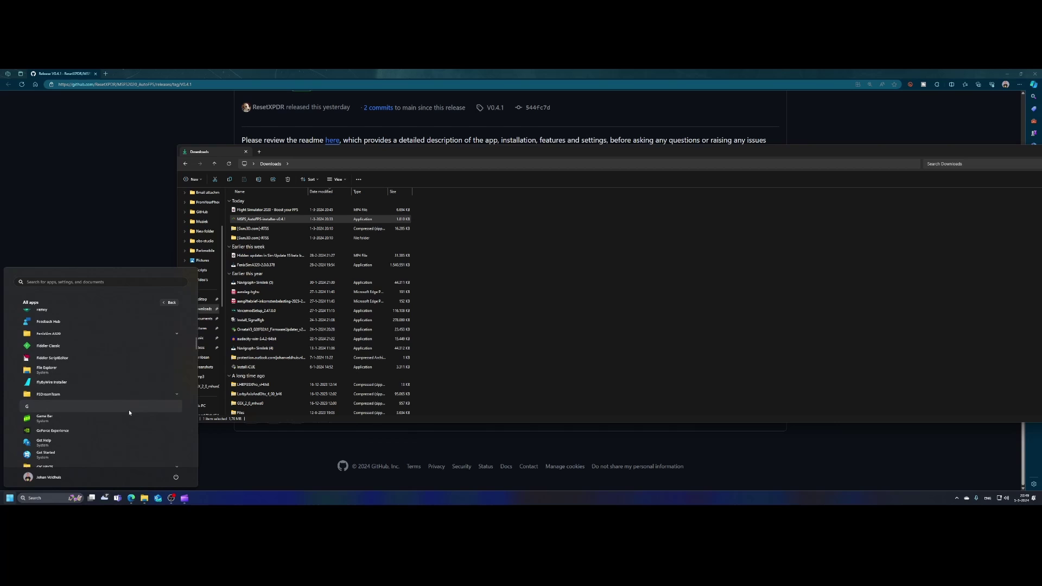
pyautogui.scroll(-2, 129, 410)
pyautogui.scroll(-3, 125, 411)
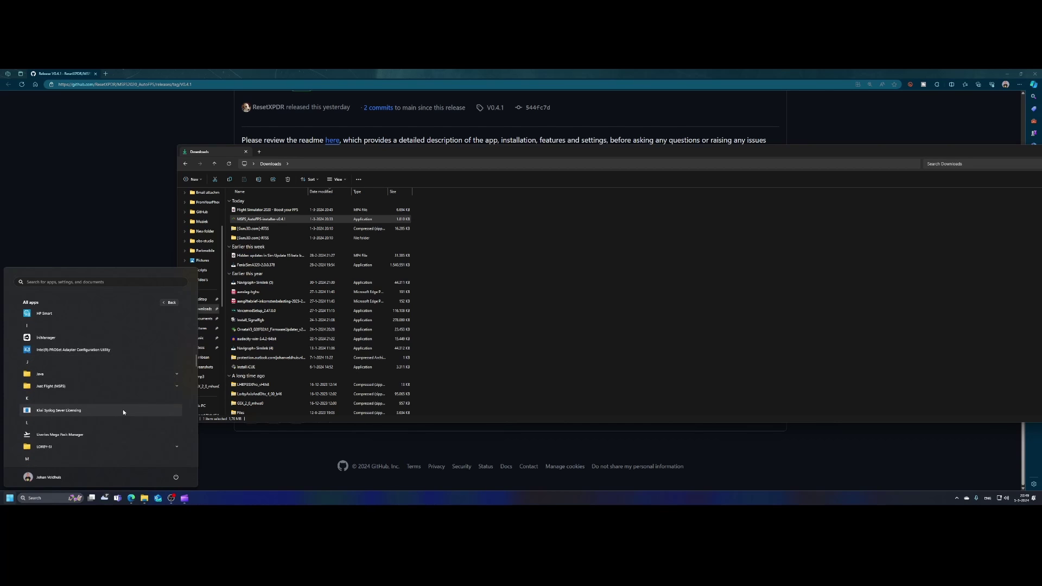
pyautogui.write('fps')
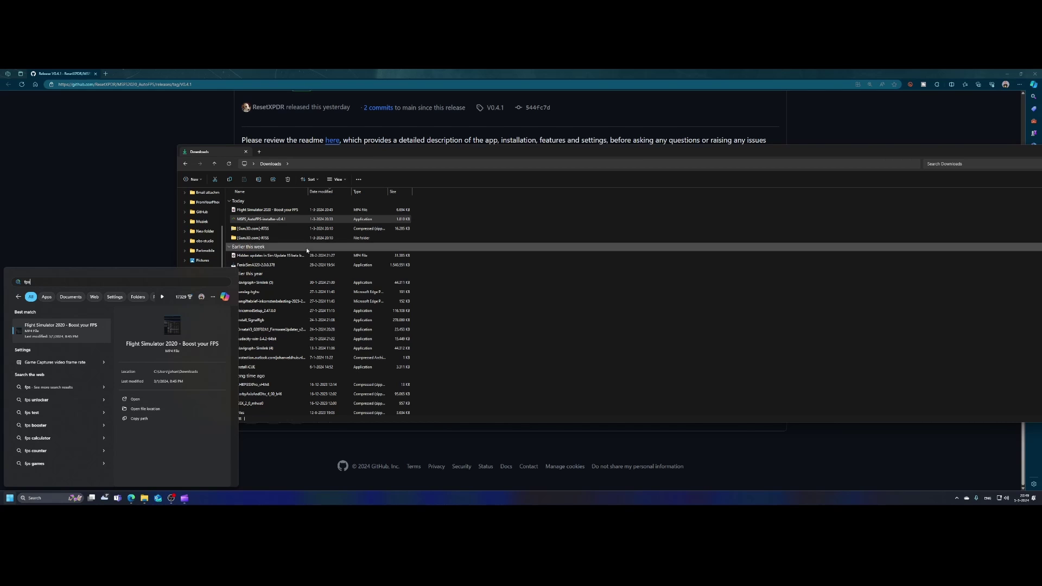
# Go to %appdata% and run MSFS2020_AutoFPS.exe from the MSFS2020_AutoFPS\bin folder.
pyautogui.click(332, 161)
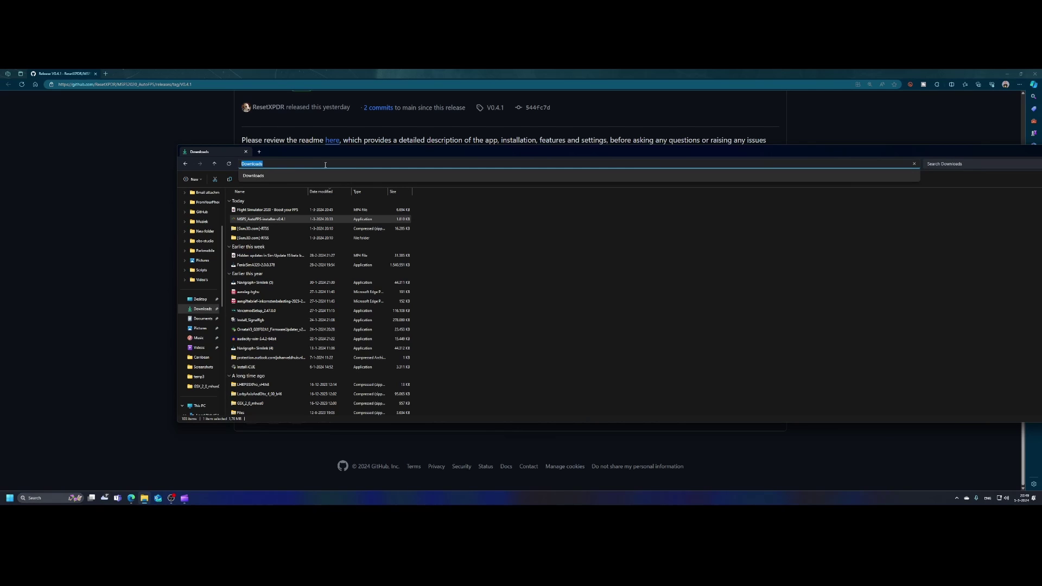
pyautogui.write('%')
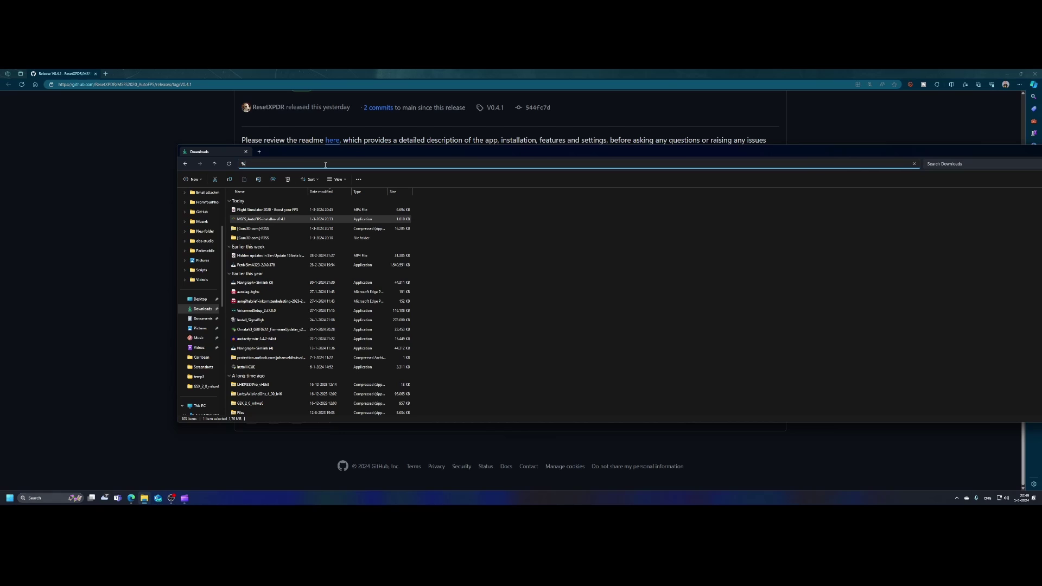
pyautogui.write('ap')
pyautogui.write('%')
pyautogui.press('Return')
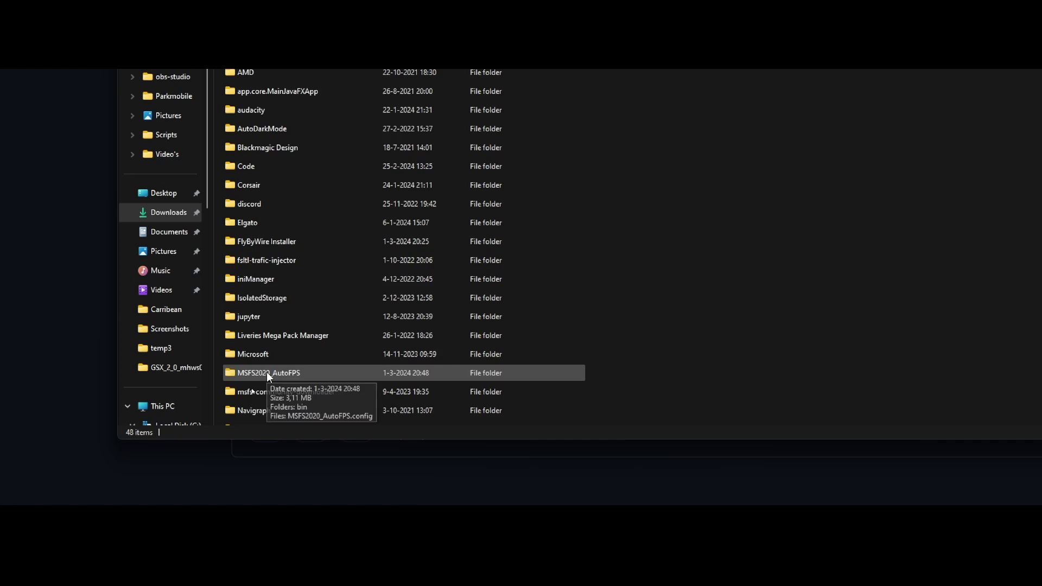
pyautogui.doubleClick(268, 373)
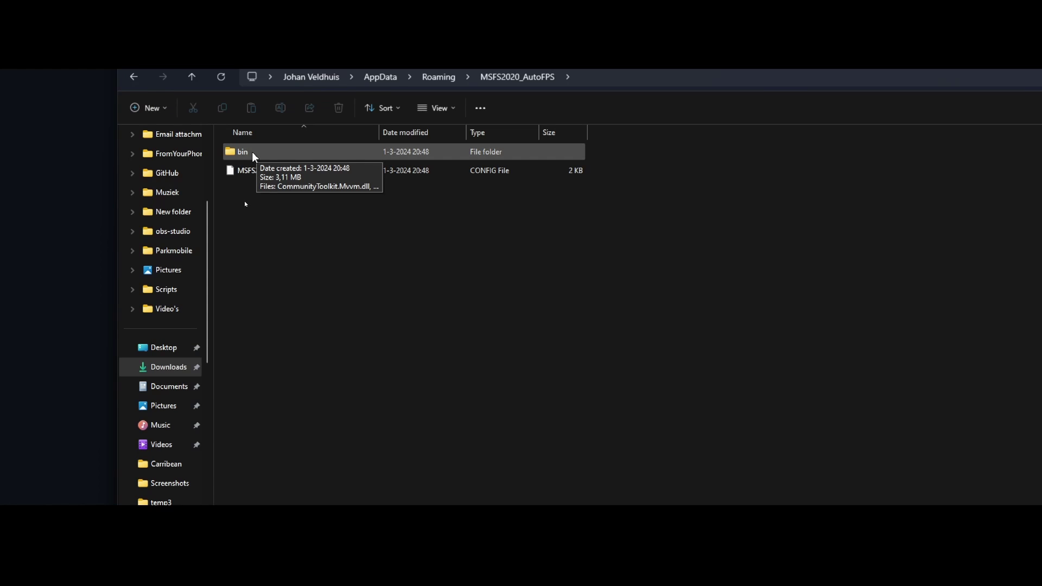
pyautogui.doubleClick(251, 151)
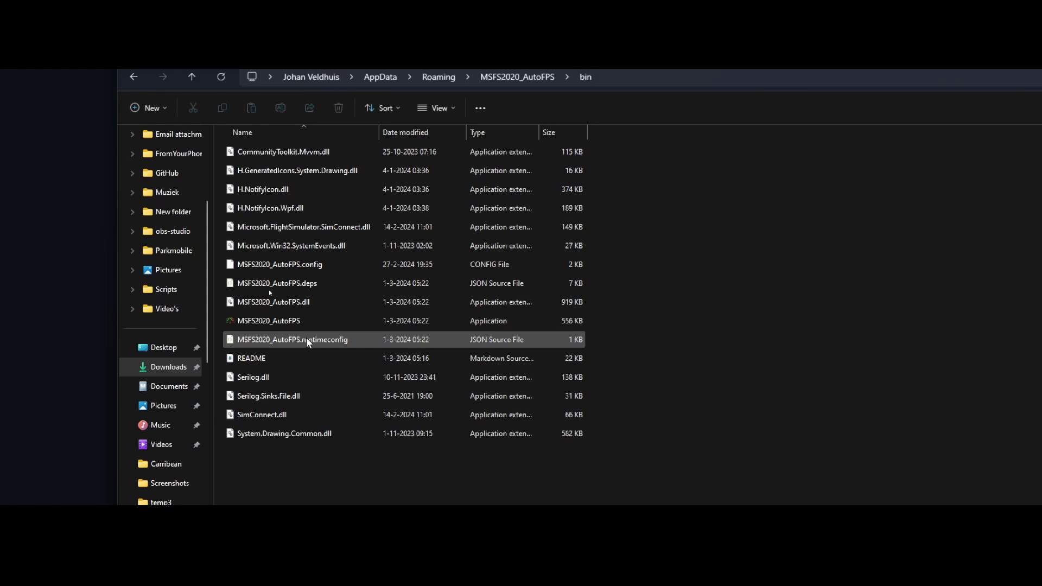
pyautogui.doubleClick(282, 320)
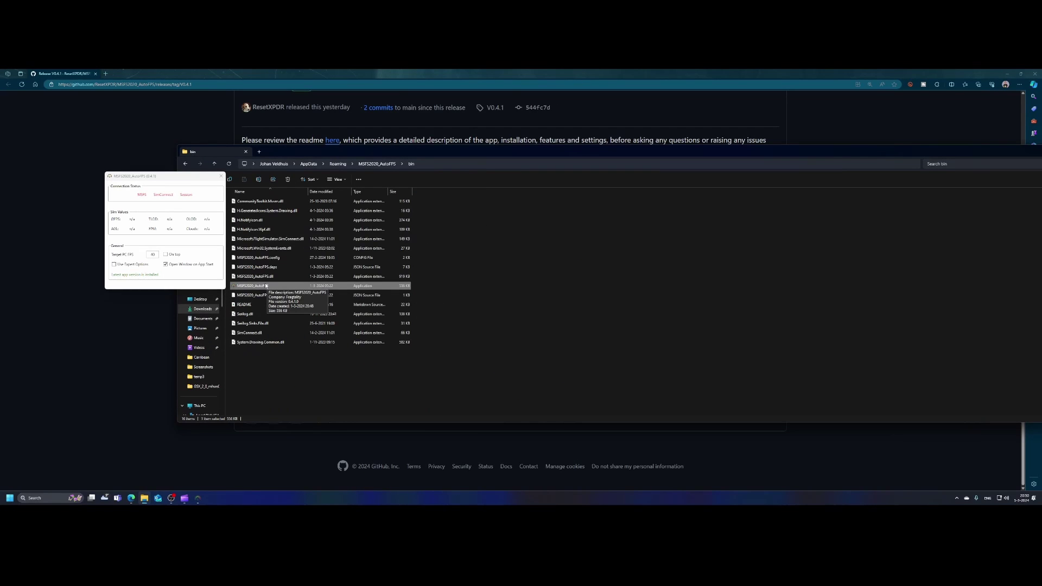
# Center the AutoFPS window and change Target PC FPS from 40 to 30.
pyautogui.moveTo(150, 176); pyautogui.dragTo(511, 229)
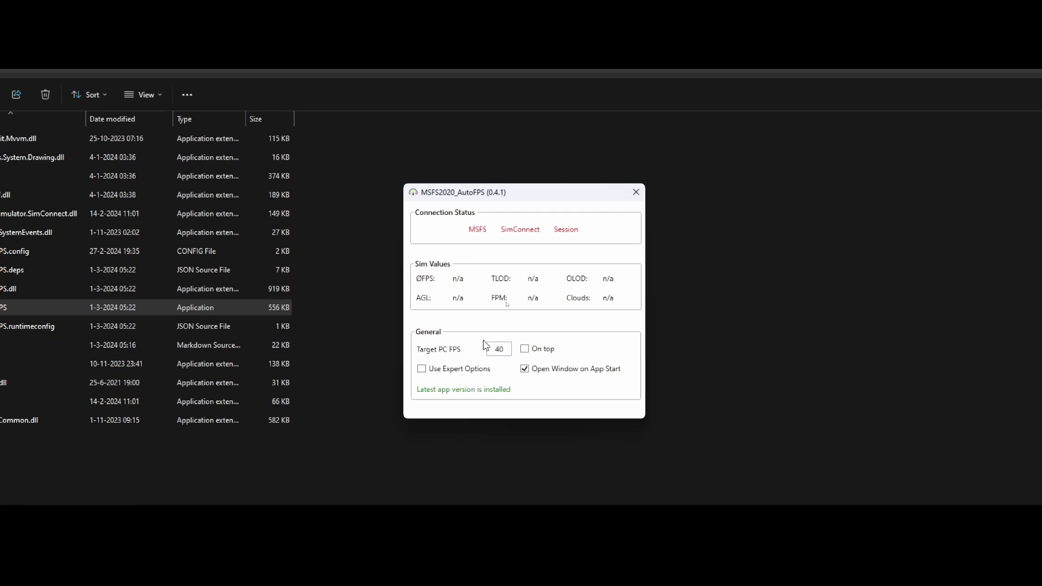
pyautogui.doubleClick(505, 348)
pyautogui.write('30')
# Toggle Use Expert Options on, off, then on again to reveal FPS Tolerance and TLOD limits.
pyautogui.click(426, 368)
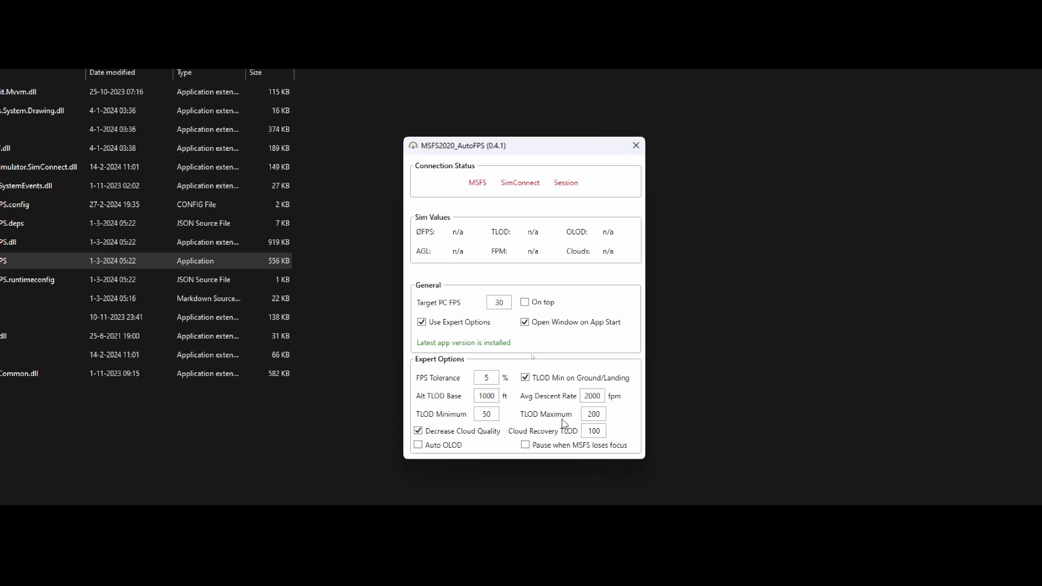
pyautogui.click(422, 322)
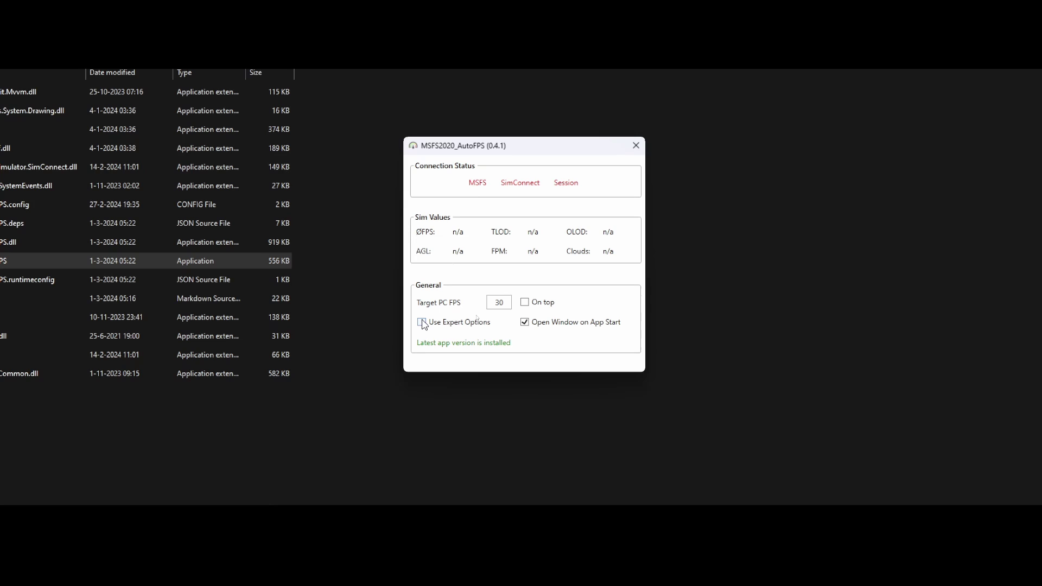
pyautogui.click(423, 322)
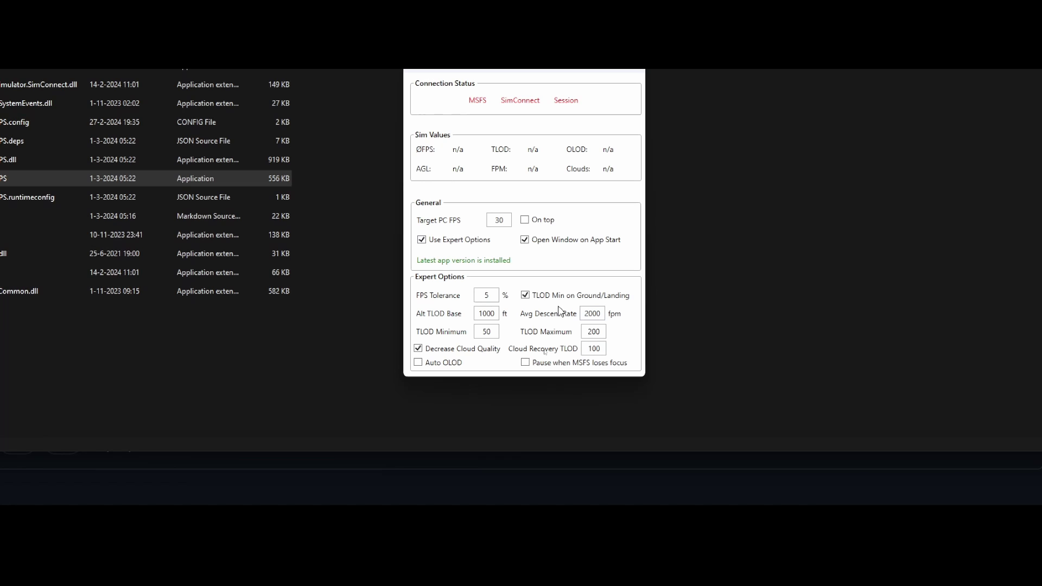
# Turn Use Expert Options off, then launch Microsoft Flight Simulator via a Start search for 'flight'.
pyautogui.click(421, 239)
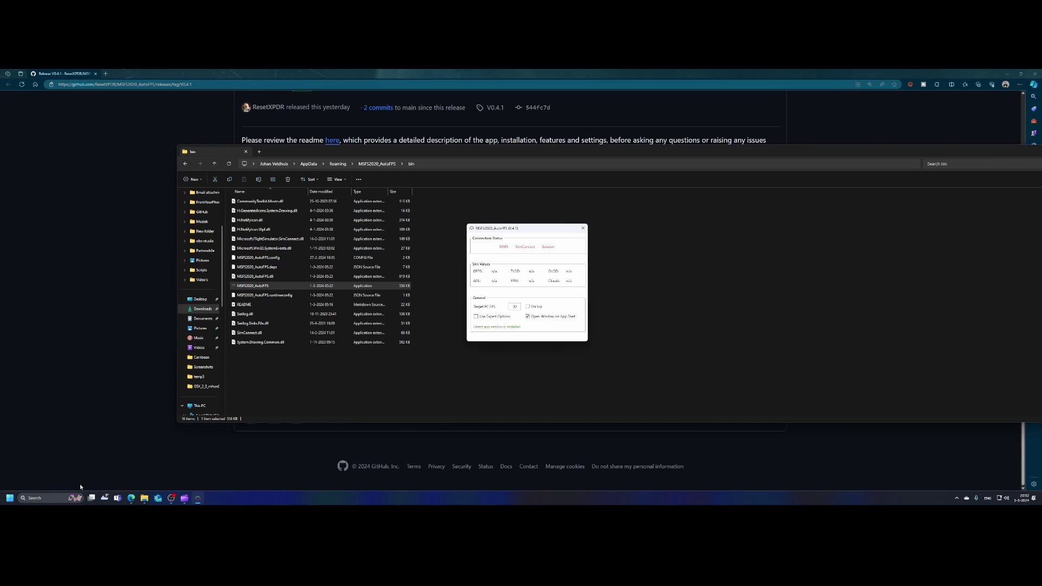
pyautogui.click(10, 497)
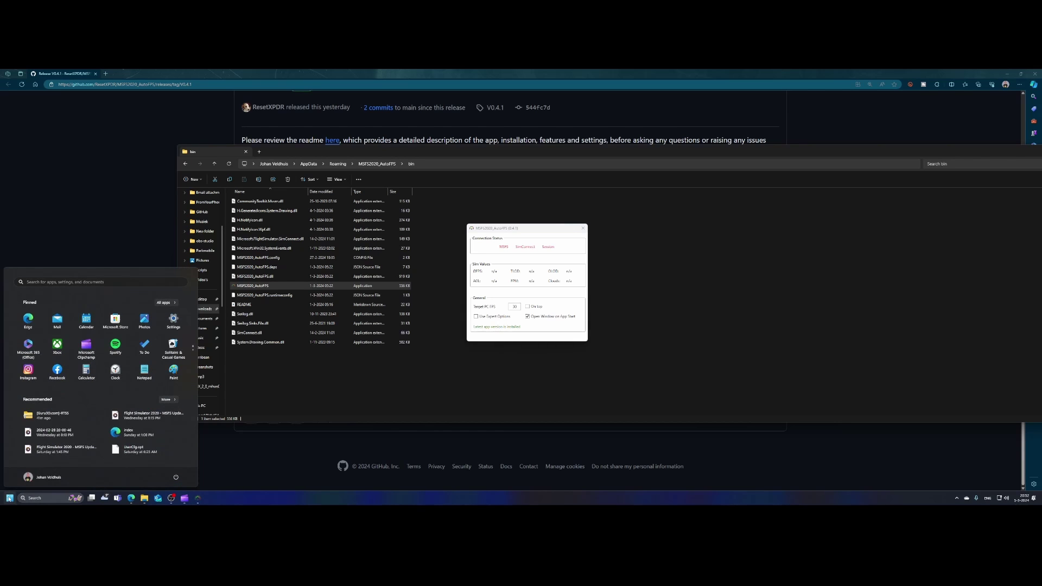
pyautogui.write('flight')
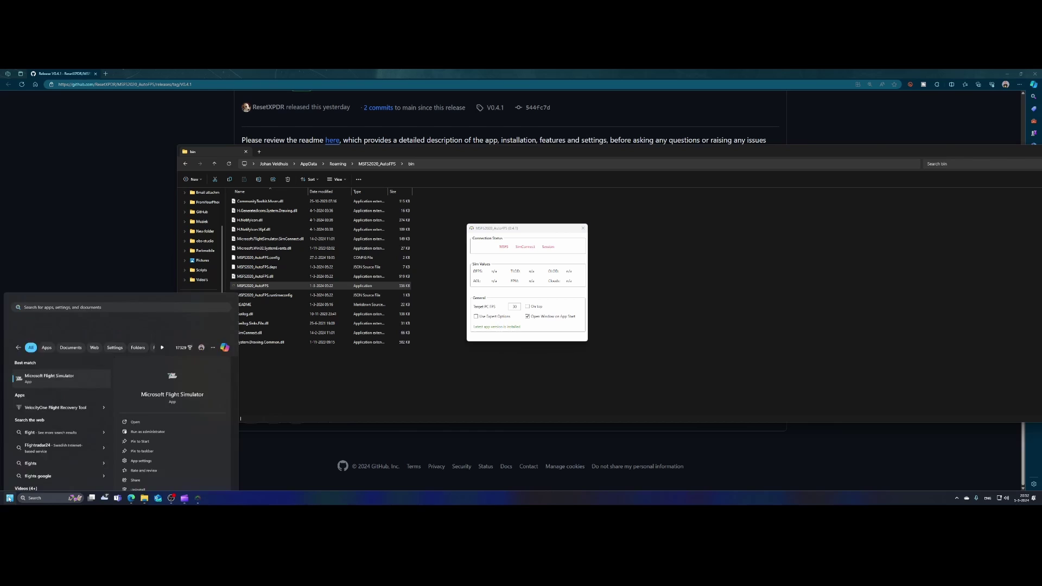
pyautogui.click(10, 498)
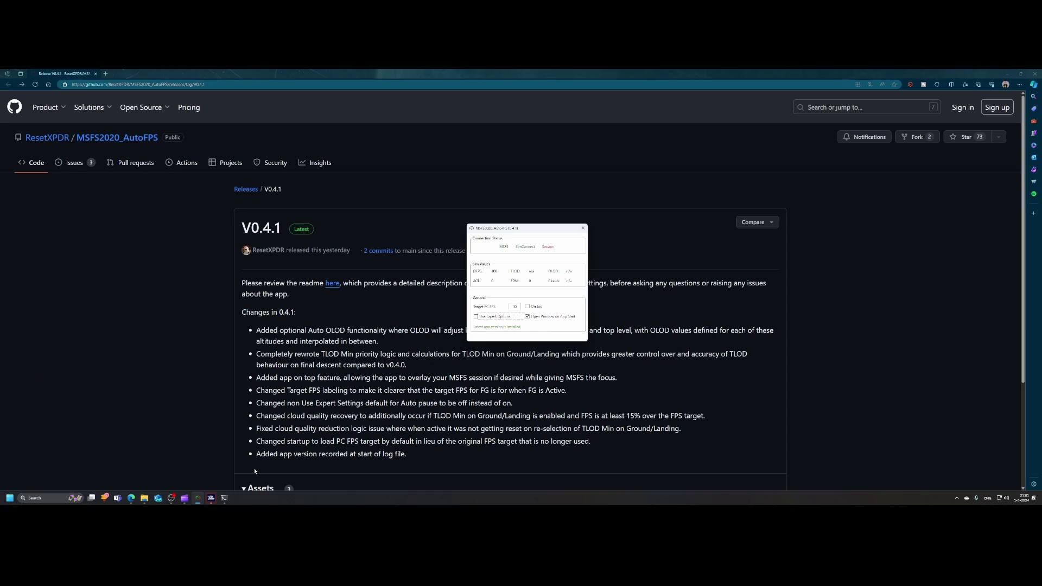
# Set KDCA Ronald Reagan Washington National as departure on the World Map and start the flight.
pyautogui.click(223, 499)
pyautogui.click(591, 242)
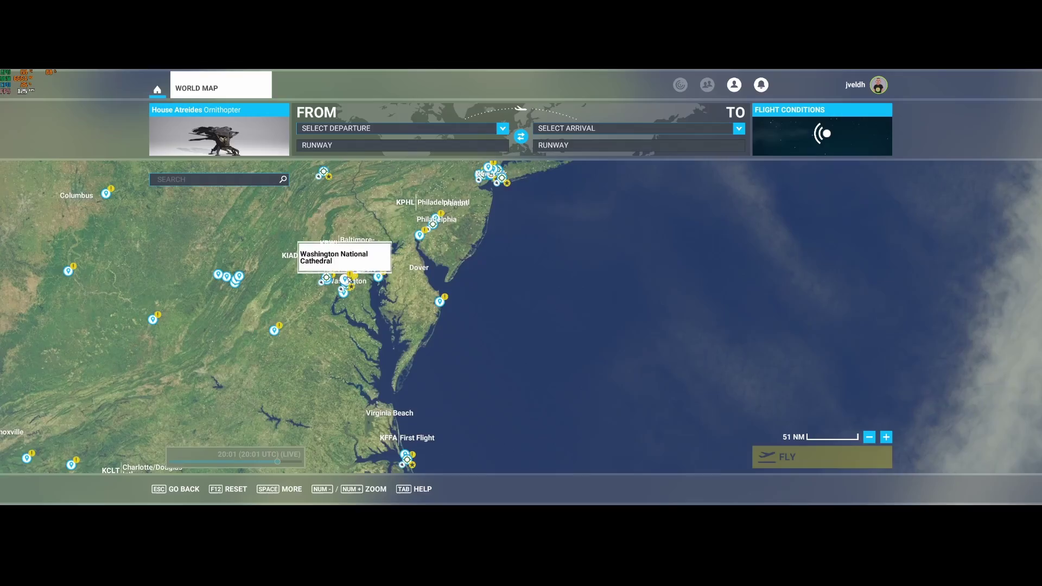
pyautogui.scroll(5, 348, 278)
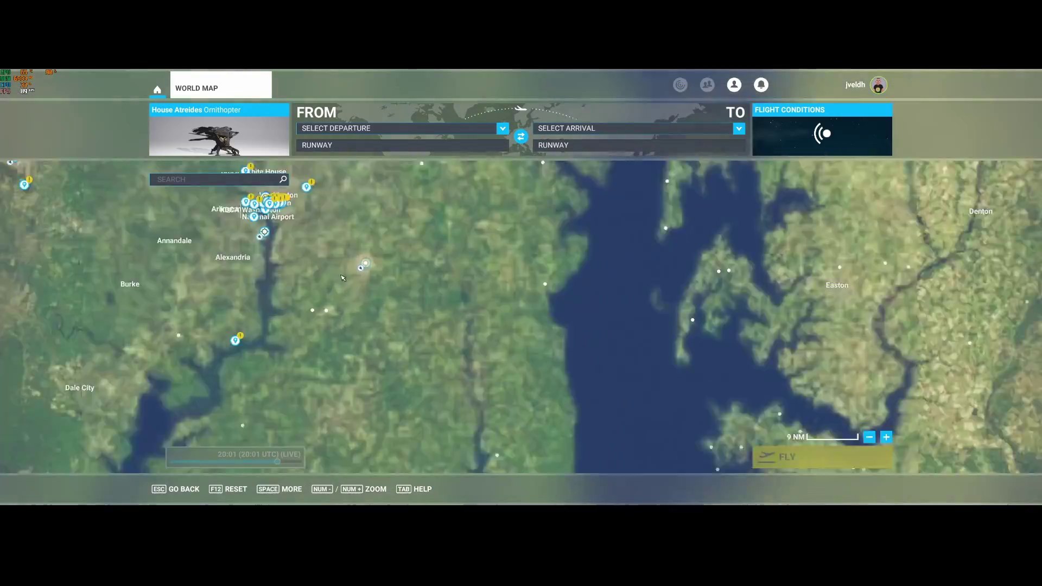
pyautogui.scroll(6, 250, 217)
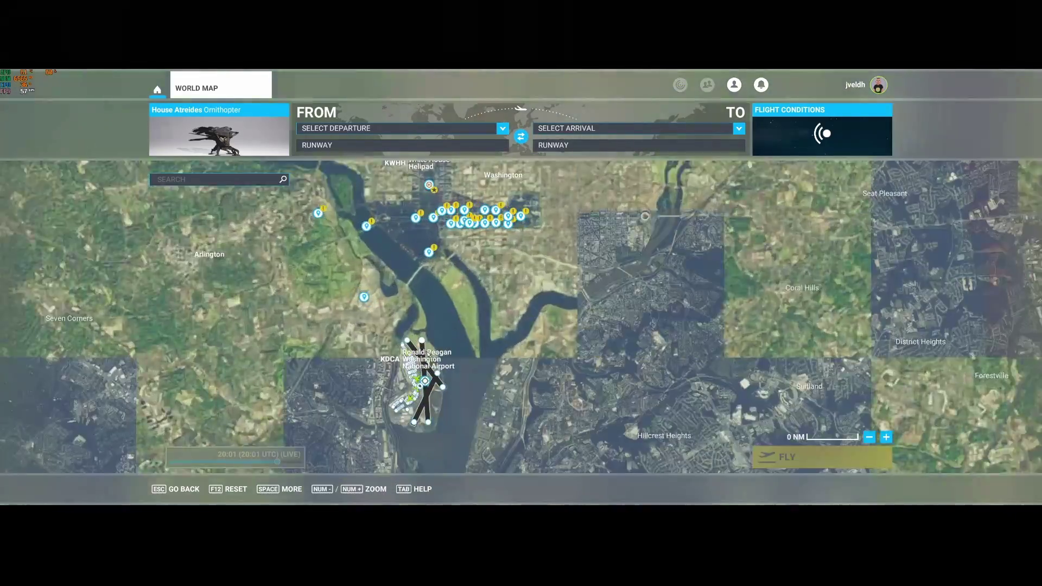
pyautogui.click(425, 382)
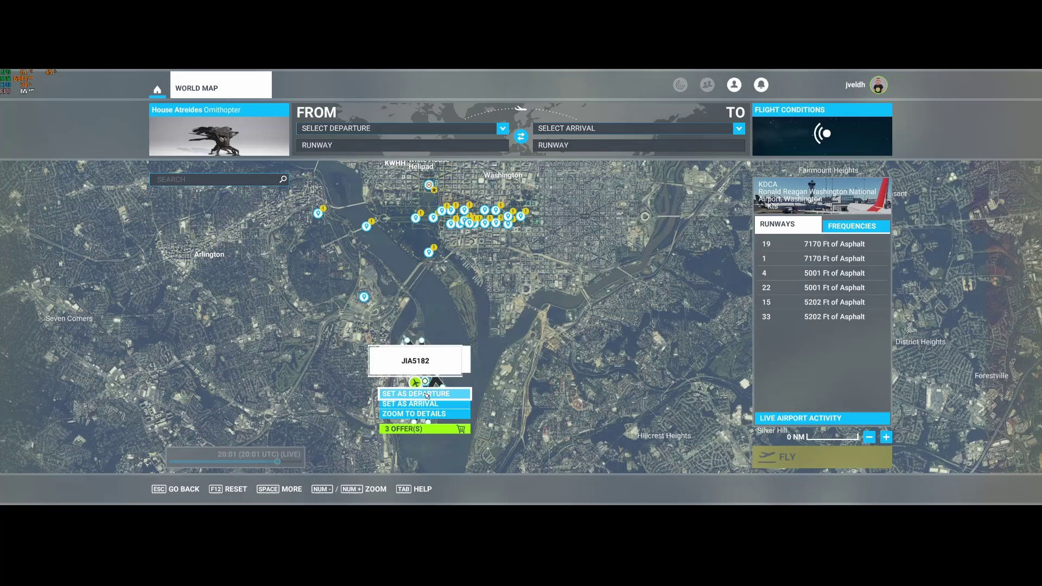
pyautogui.click(427, 394)
pyautogui.click(816, 465)
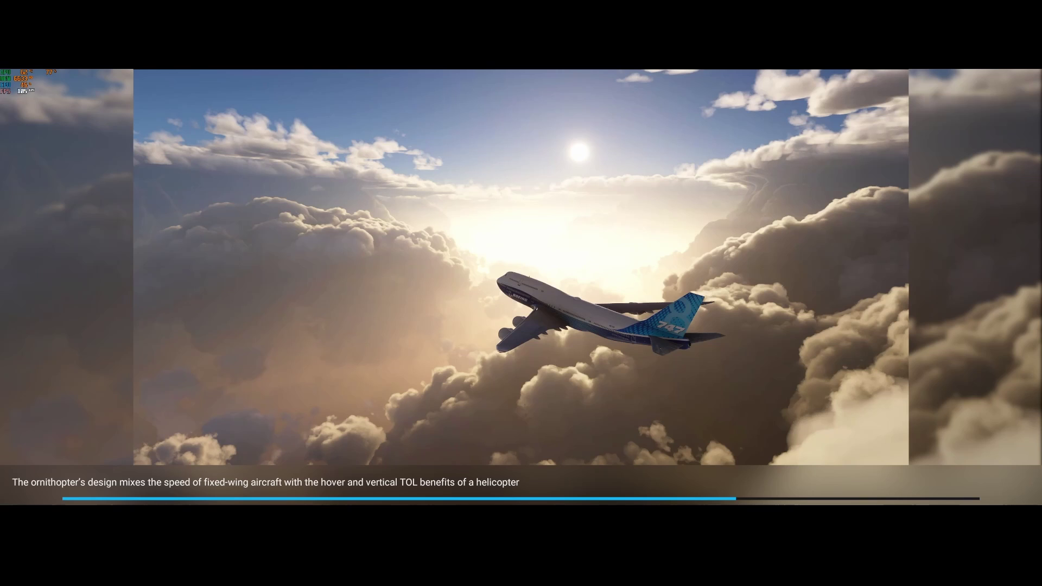
# Switch to the AutoFPS window with Alt+Tab while the KDCA flight loads.
pyautogui.hotkey('alt', 'Tab')
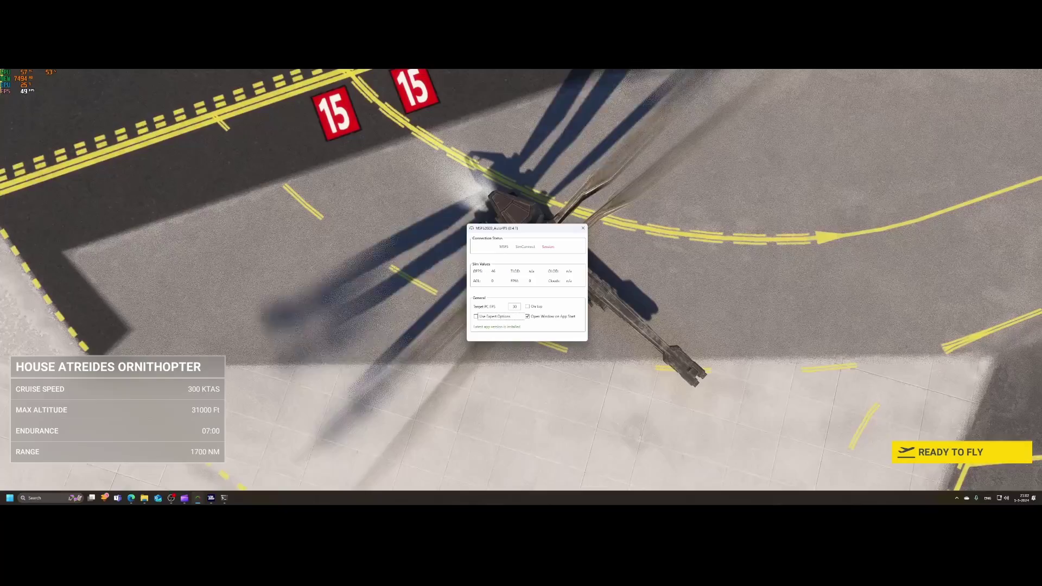
# Take off from KDCA in the ornithopter using the external camera view, then bring AutoFPS forward.
pyautogui.click(793, 411)
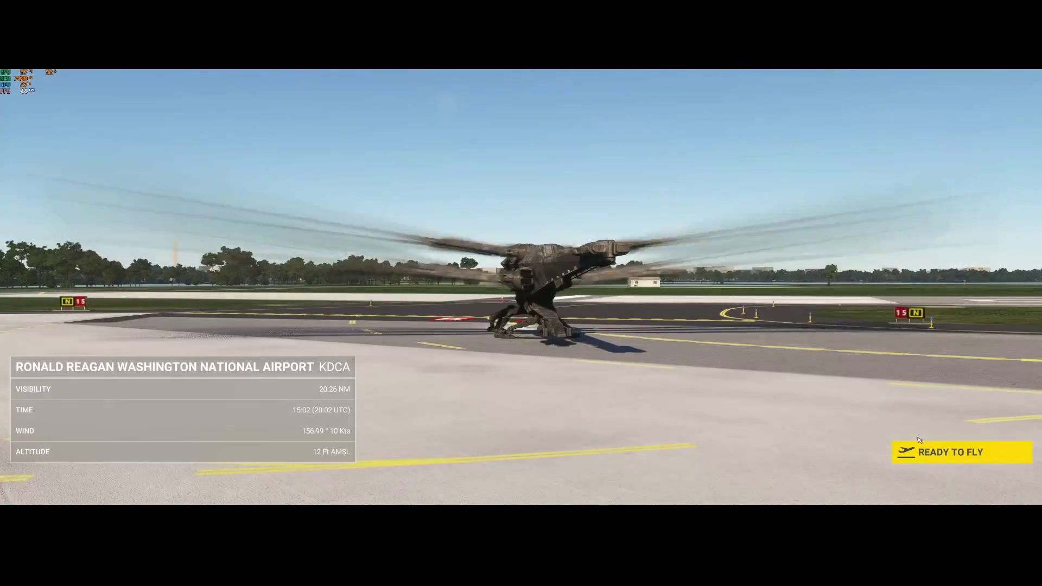
pyautogui.click(916, 459)
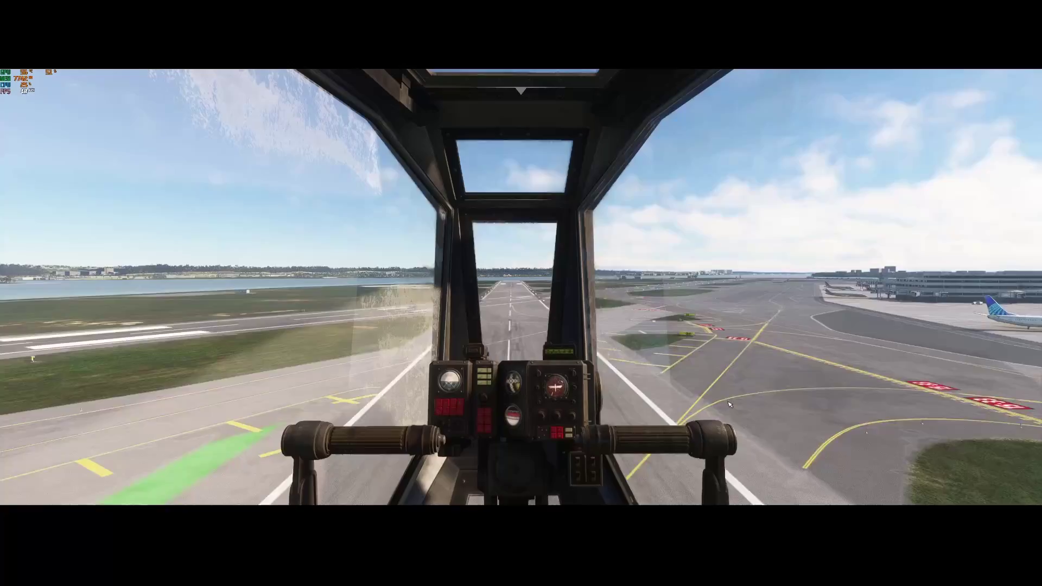
pyautogui.press('End')
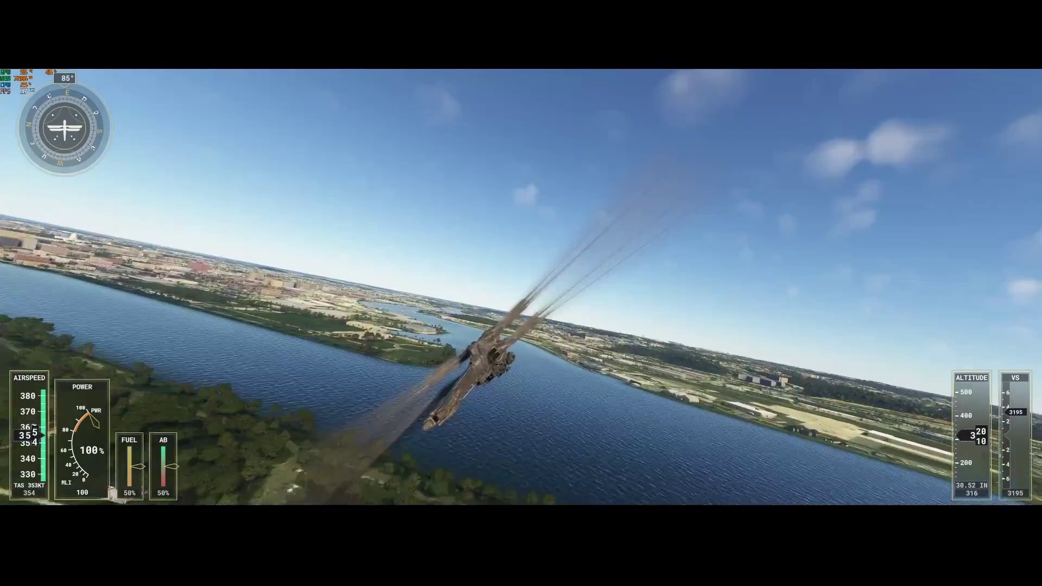
pyautogui.hotkey('alt', 'Tab')
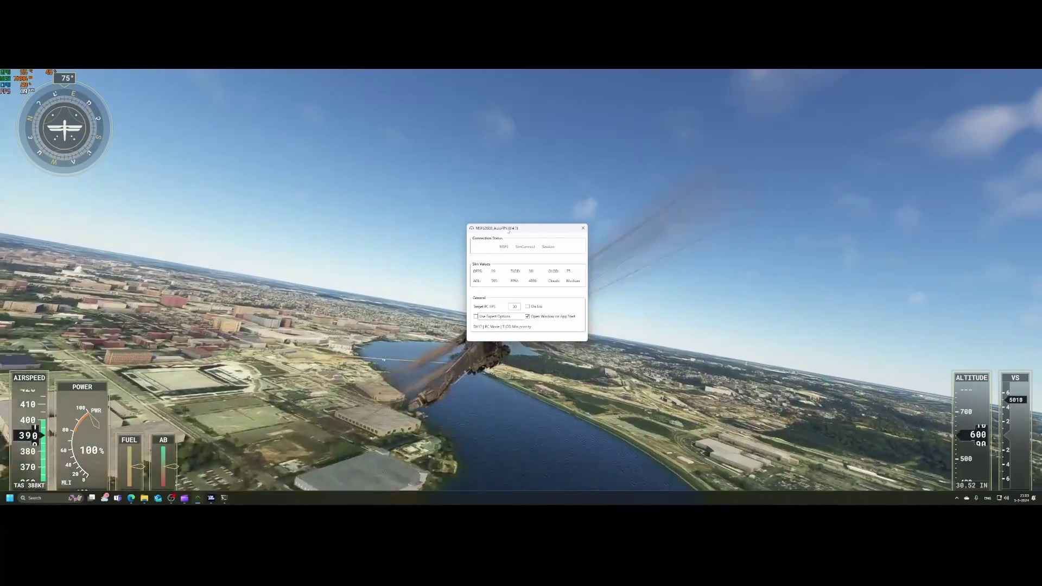
# Move the AutoFPS window down near the bottom of the screen, over the running flight.
pyautogui.moveTo(508, 233); pyautogui.dragTo(514, 374)
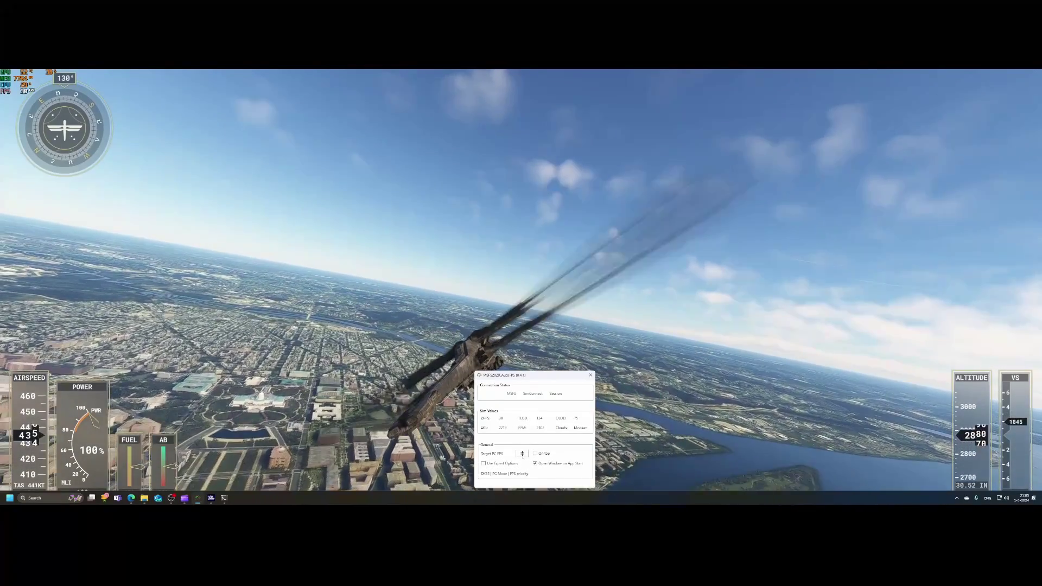
# Replace the Target PC FPS value with 60.
pyautogui.doubleClick(522, 454)
pyautogui.write('60')
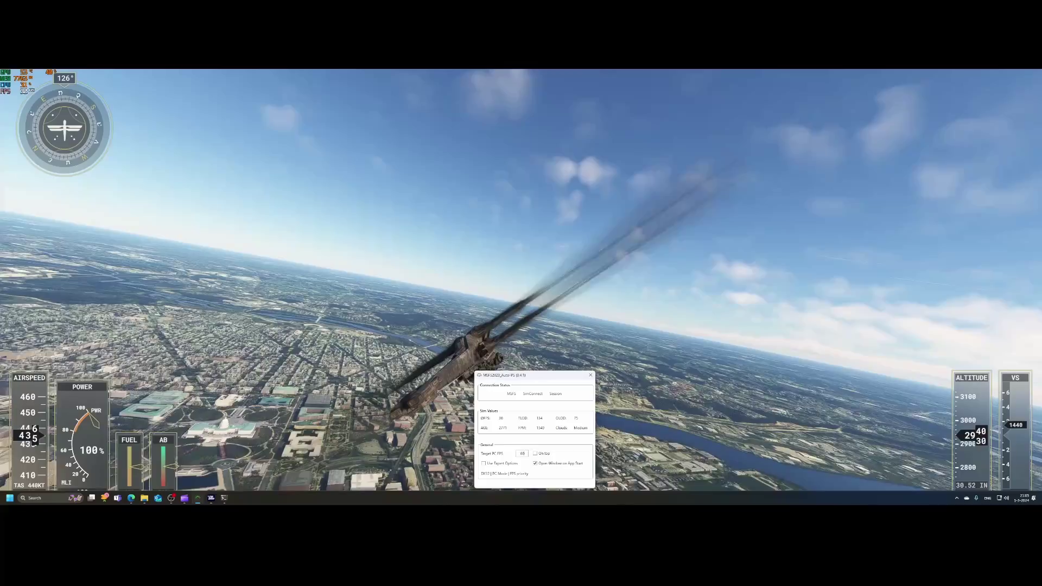